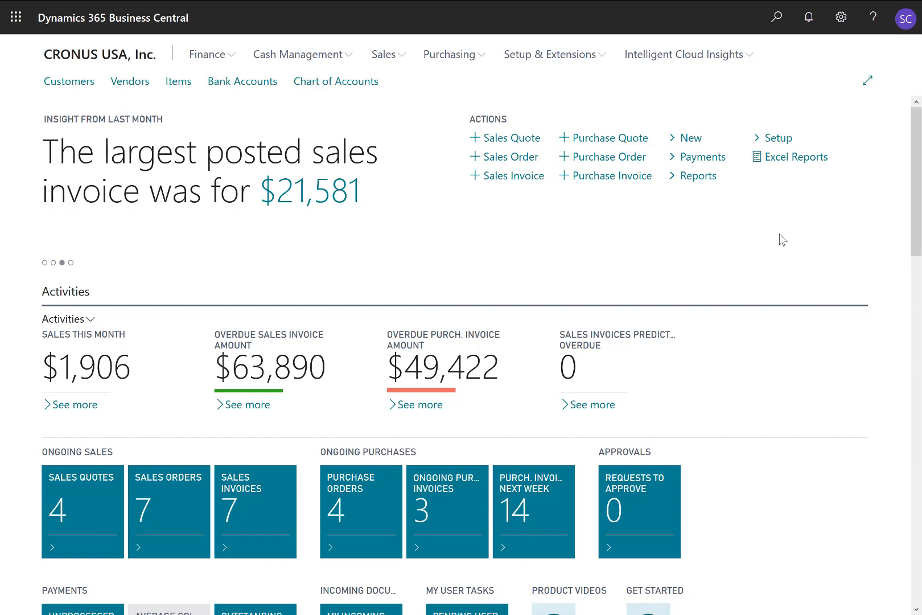
# Step: Search for currencies and open the Currencies list
pyautogui.click(774, 18)
pyautogui.write('cu')
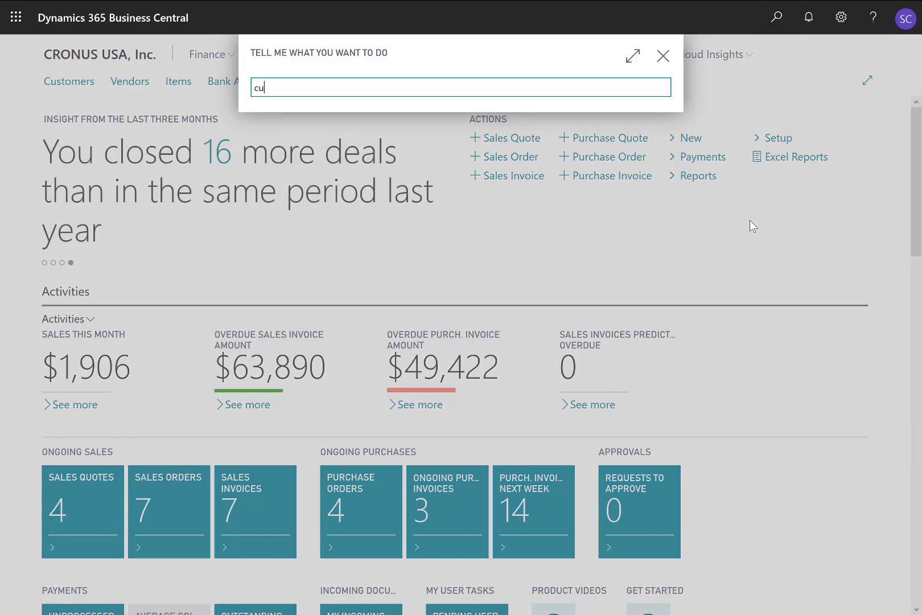
pyautogui.write('rre')
pyautogui.press('Return')
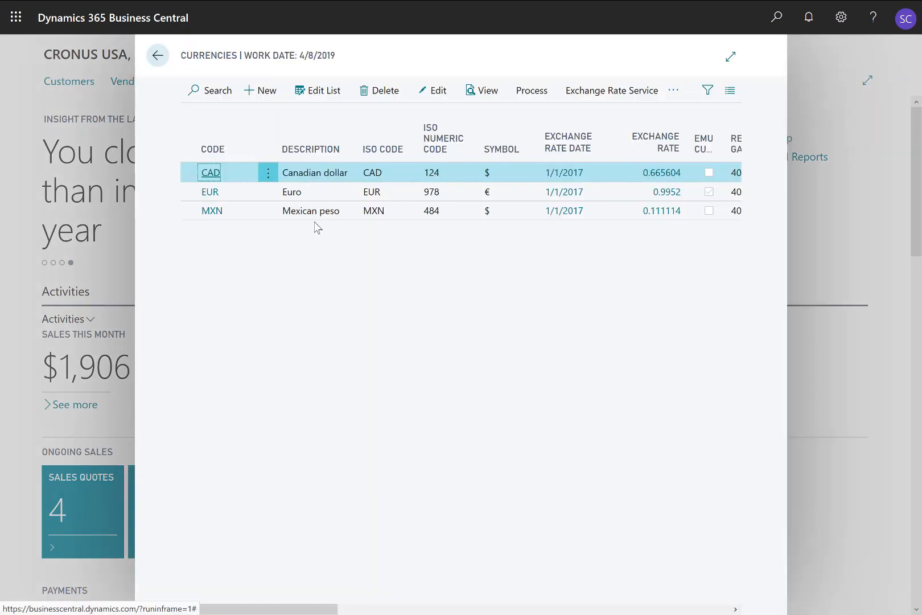
# Step: Review the euro's existing exchange rates and the exchange rate service options for currencies
pyautogui.click(326, 196)
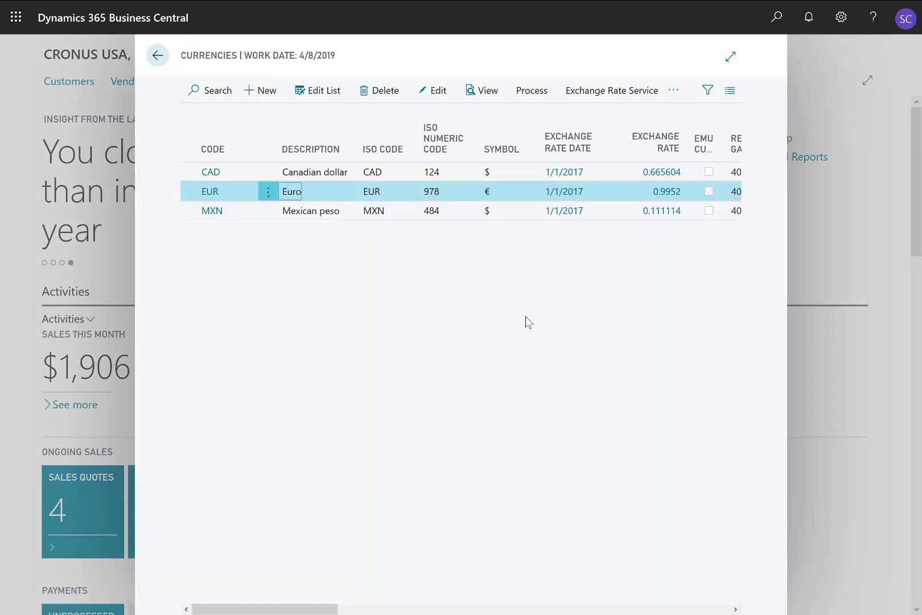
pyautogui.click(530, 91)
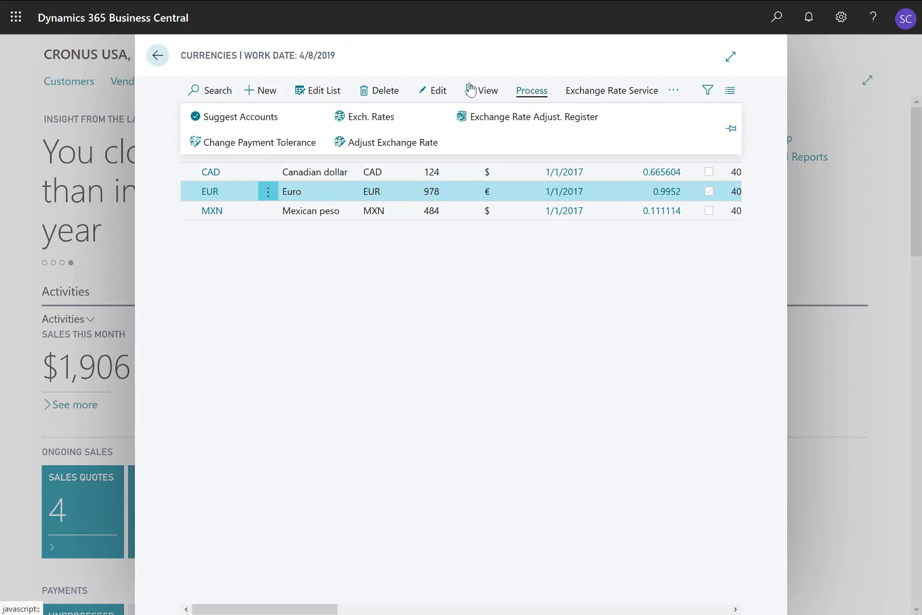
pyautogui.click(376, 117)
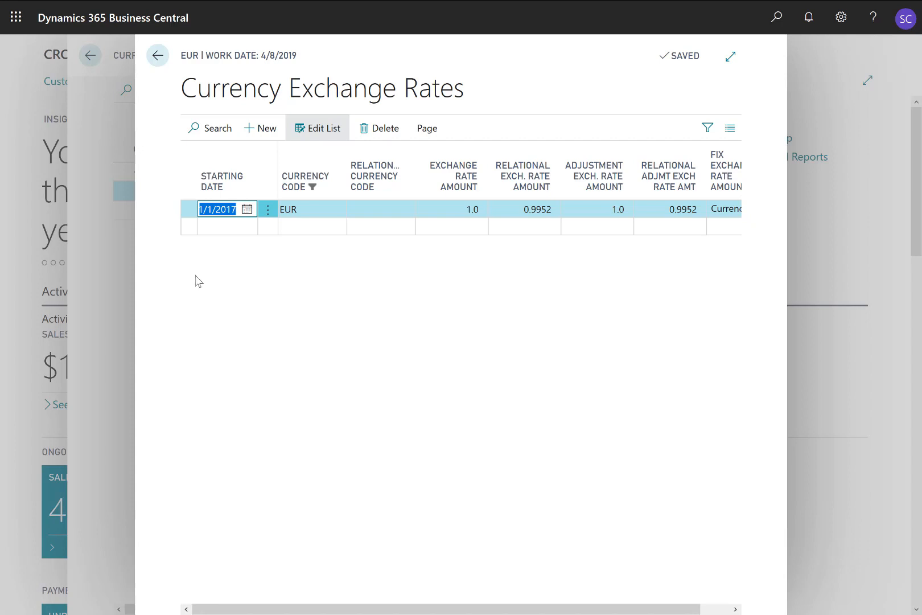
pyautogui.press('Escape')
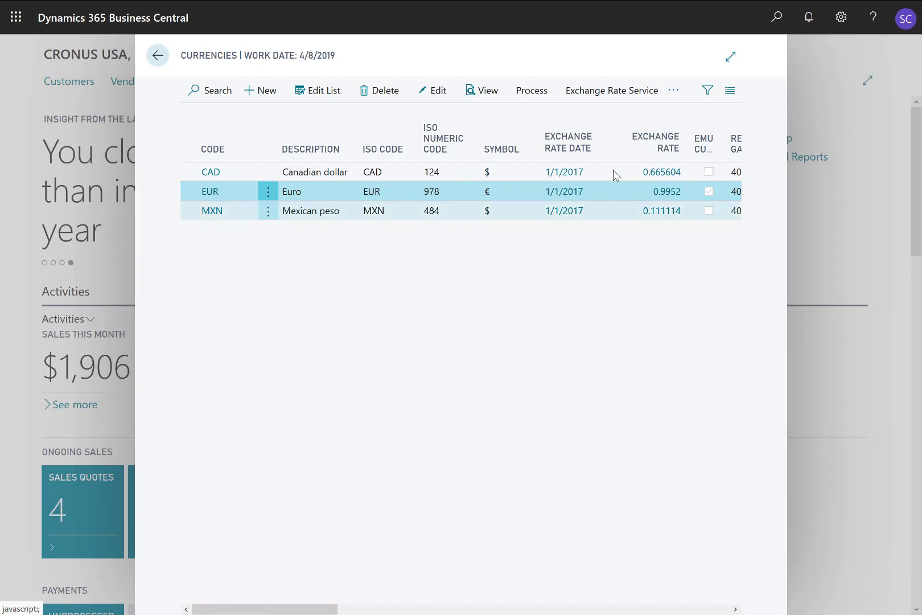
pyautogui.click(594, 94)
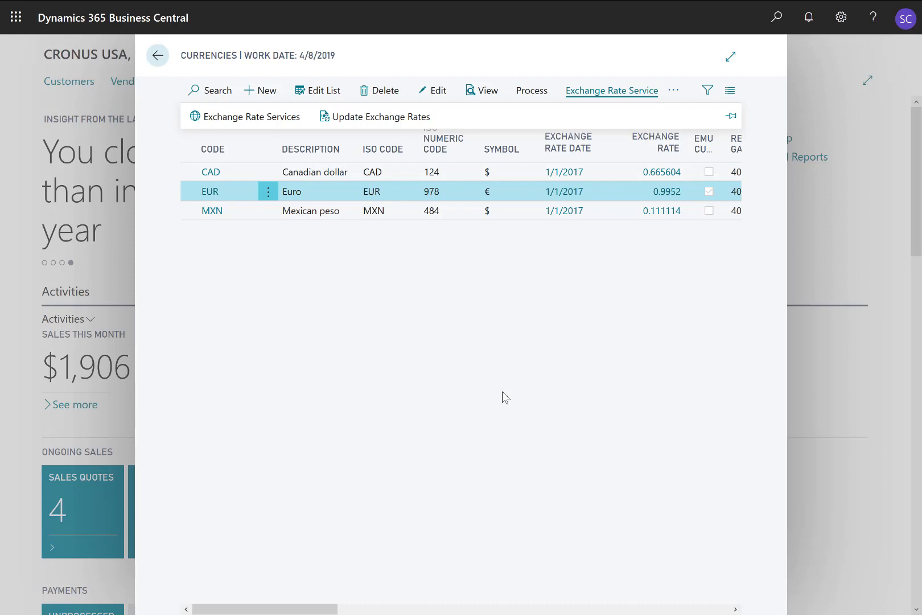
pyautogui.click(503, 393)
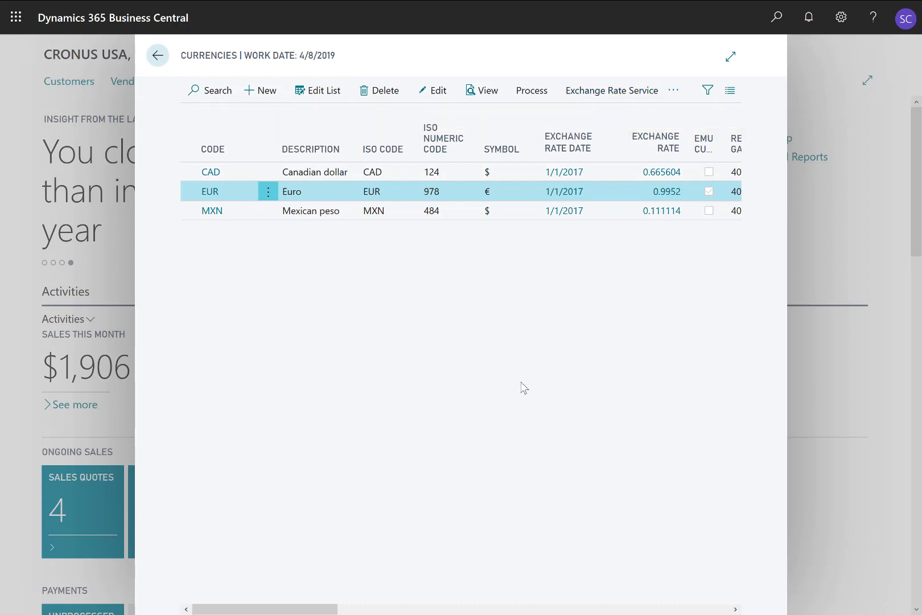
# Step: Add a new line to the euro's currency exchange rates with starting date 4/10/2019
pyautogui.click(526, 92)
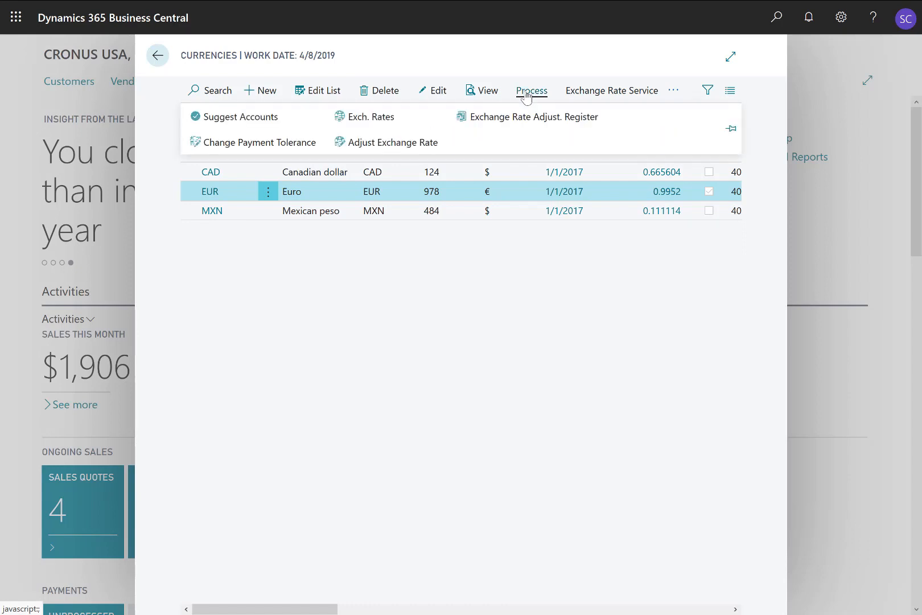
pyautogui.click(393, 120)
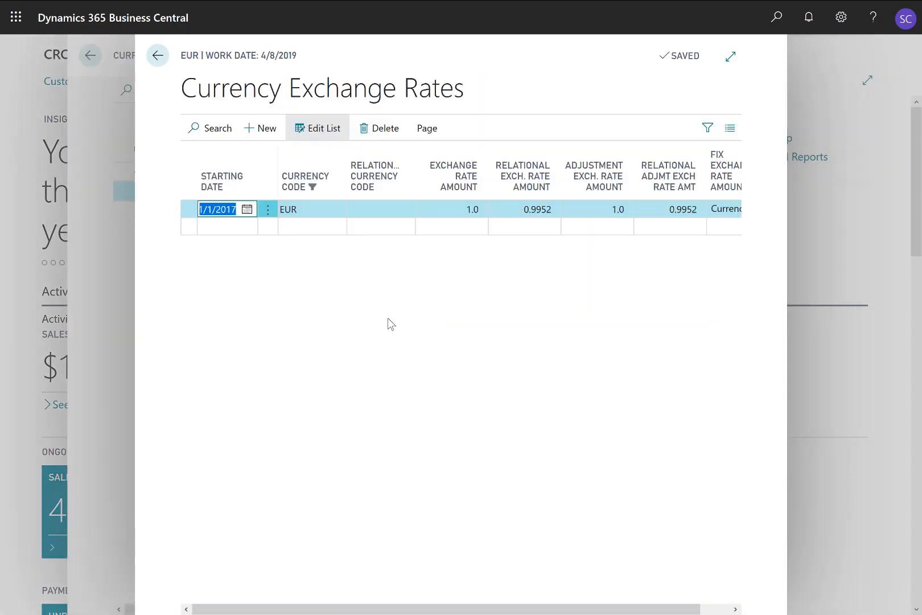
pyautogui.click(226, 230)
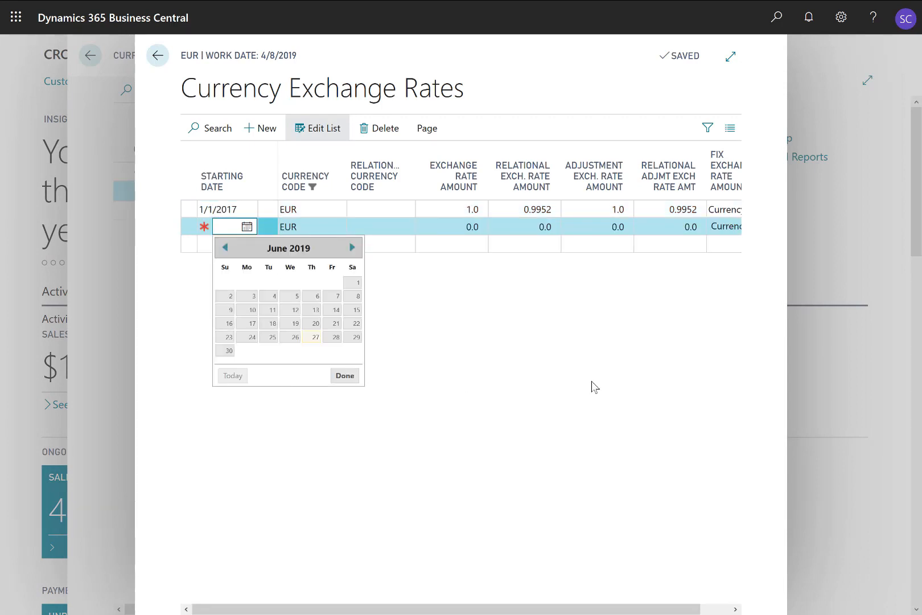
pyautogui.write('041')
pyautogui.write('019')
pyautogui.press('Tab')
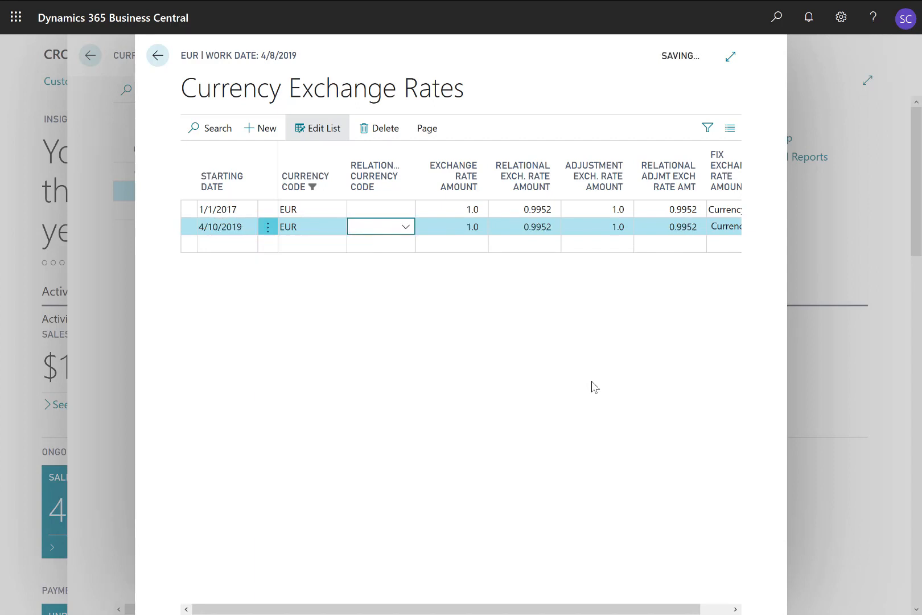
# Step: Set the new euro line's exchange rate amount to 0.8806 and its relational exchange rate amount to 1, and return to the currencies
pyautogui.press('Tab')
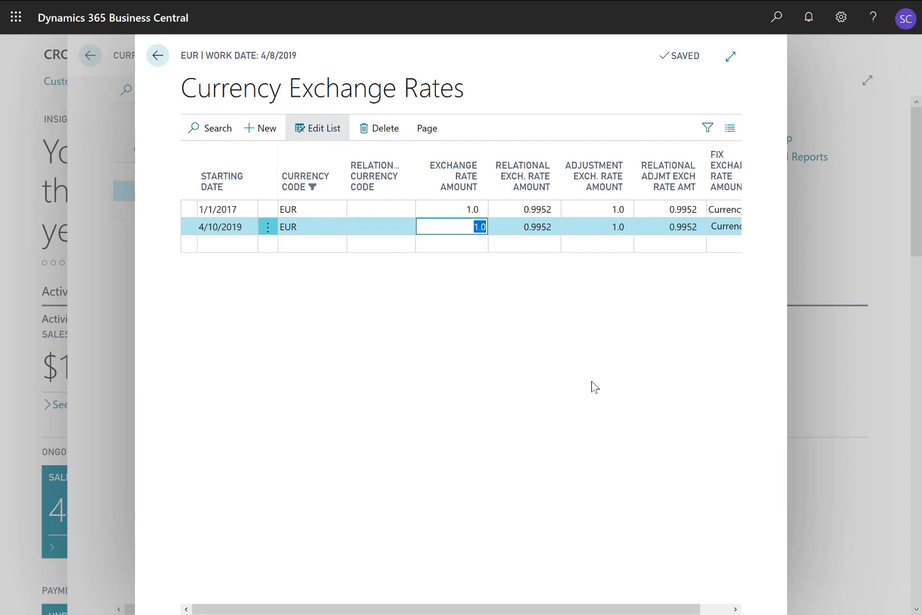
pyautogui.write('0.8806')
pyautogui.press('Tab')
pyautogui.write('1')
pyautogui.press('Tab')
pyautogui.write('1')
pyautogui.hotkey('shift', 'Tab')
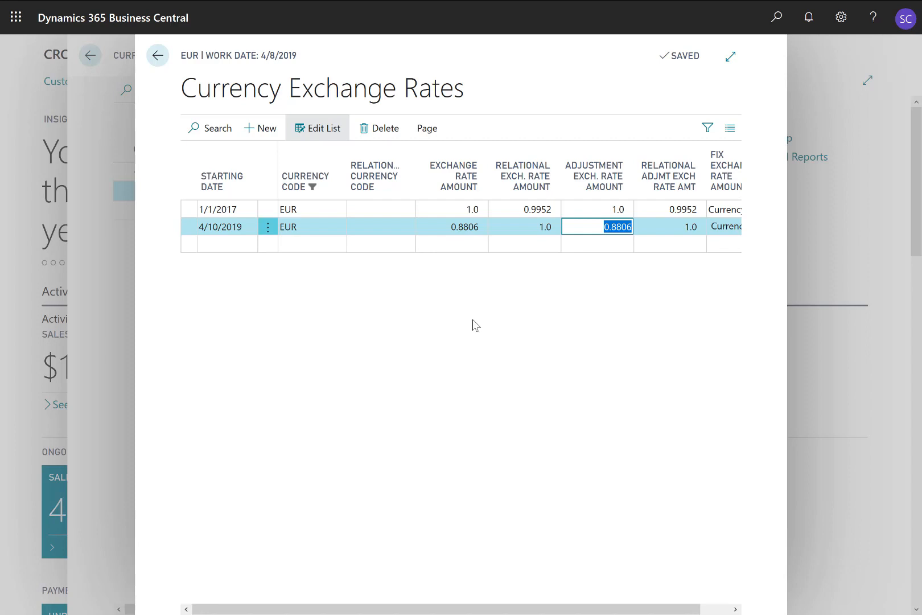
pyautogui.press('Escape')
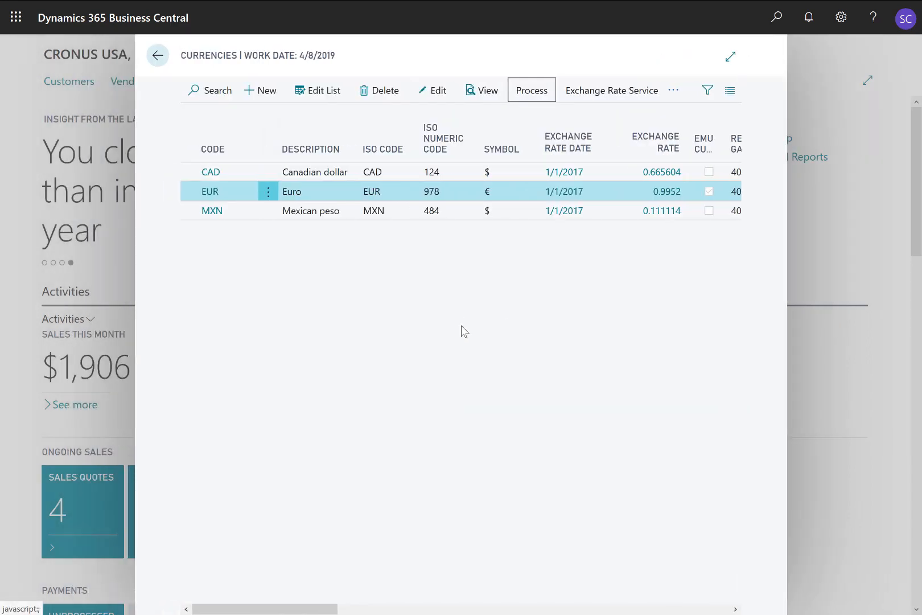
# Step: Set up an Adjust Exchange Rates run with ending date 4/10/2019 and document number EX001
pyautogui.click(531, 92)
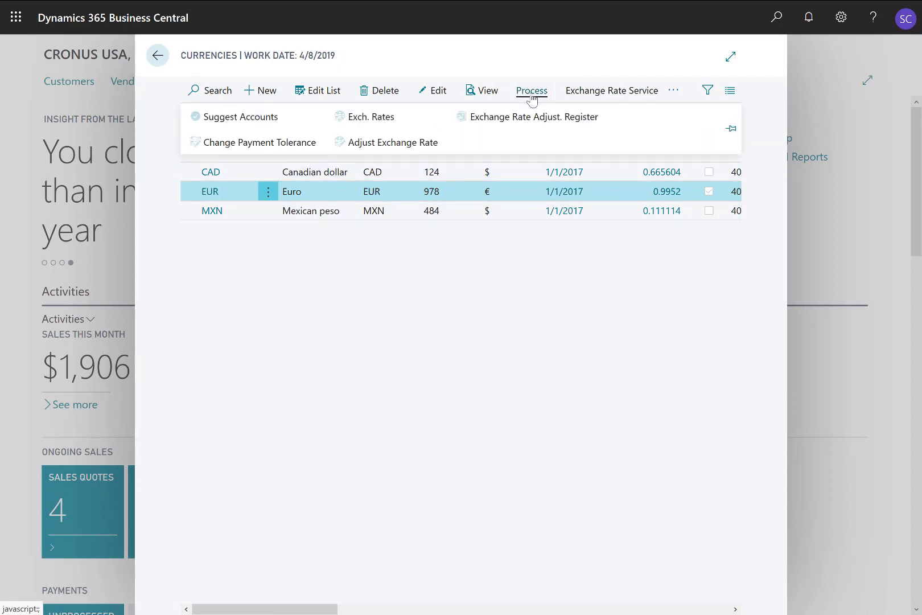
pyautogui.click(413, 149)
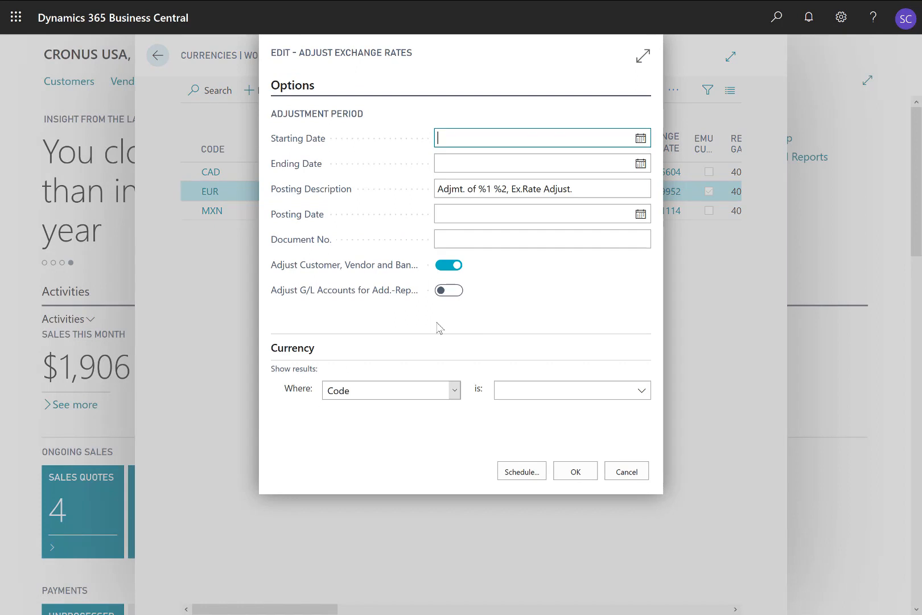
pyautogui.press('Tab')
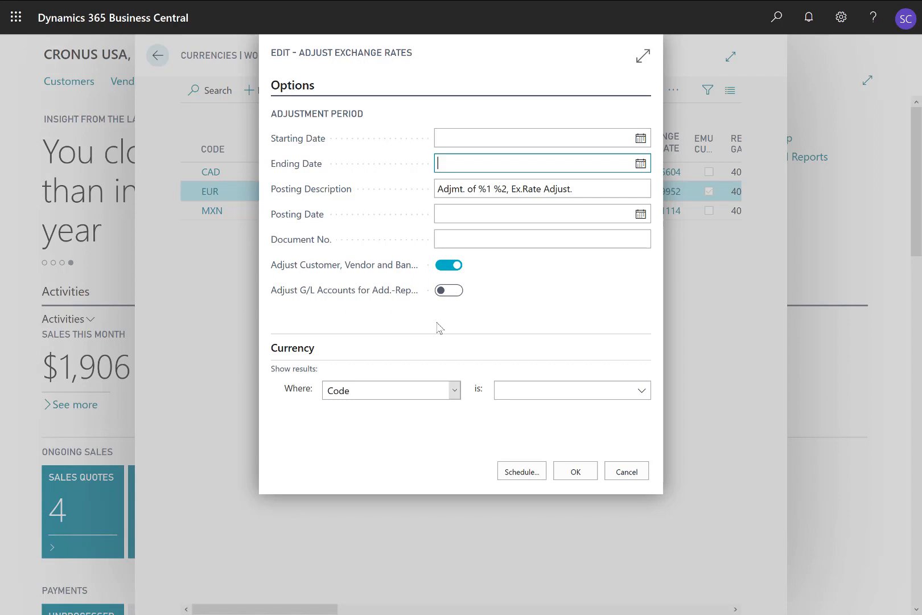
pyautogui.write('0410')
pyautogui.press('Tab')
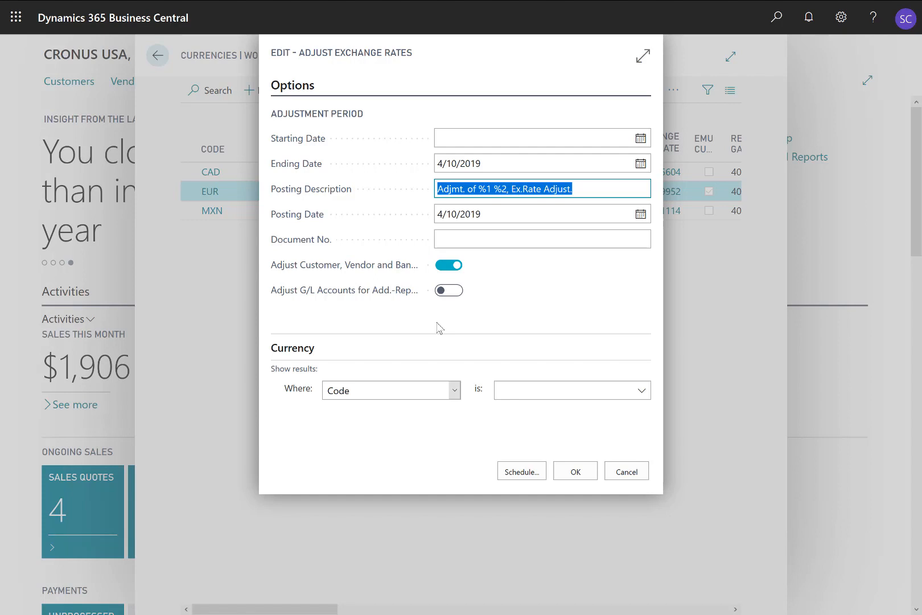
pyautogui.press('Tab')
pyautogui.press('Tab')
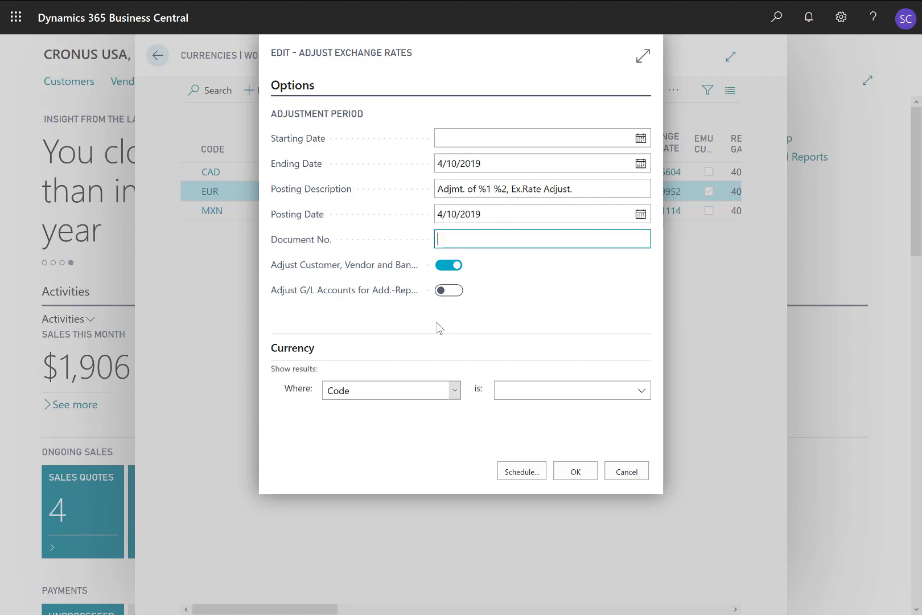
pyautogui.write('EX001')
pyautogui.press('Tab')
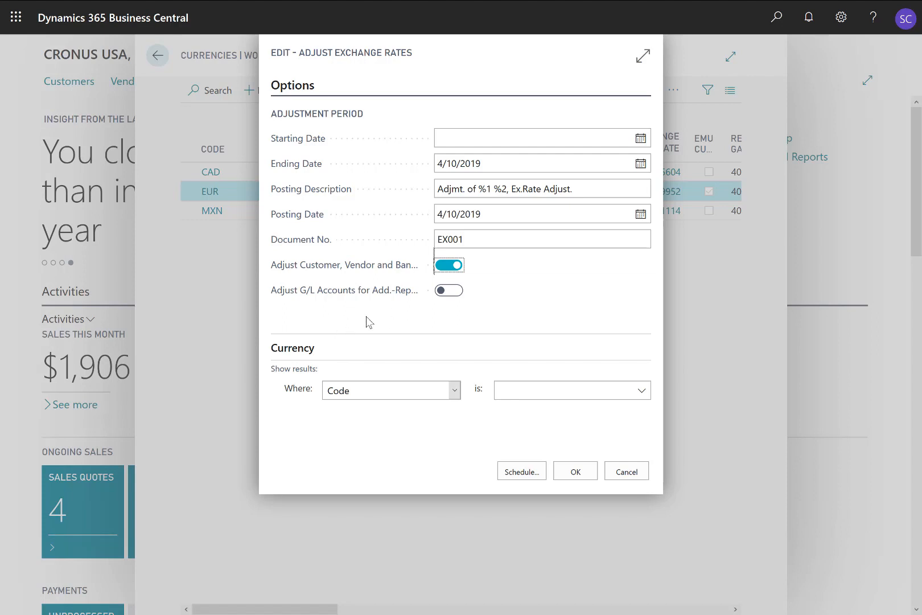
# Step: Limit the exchange rate adjustment to currency code EUR and run it
pyautogui.click(642, 393)
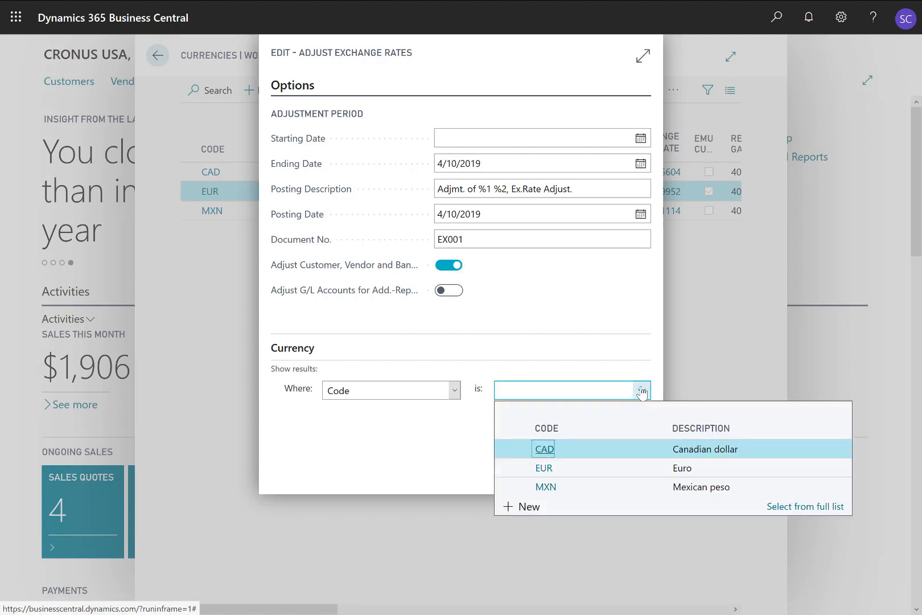
pyautogui.click(614, 472)
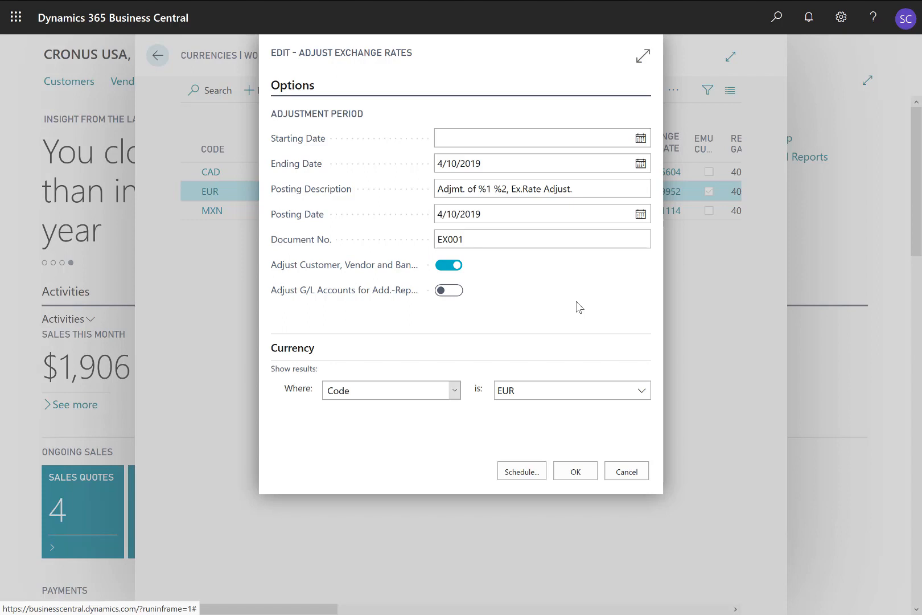
pyautogui.click(578, 472)
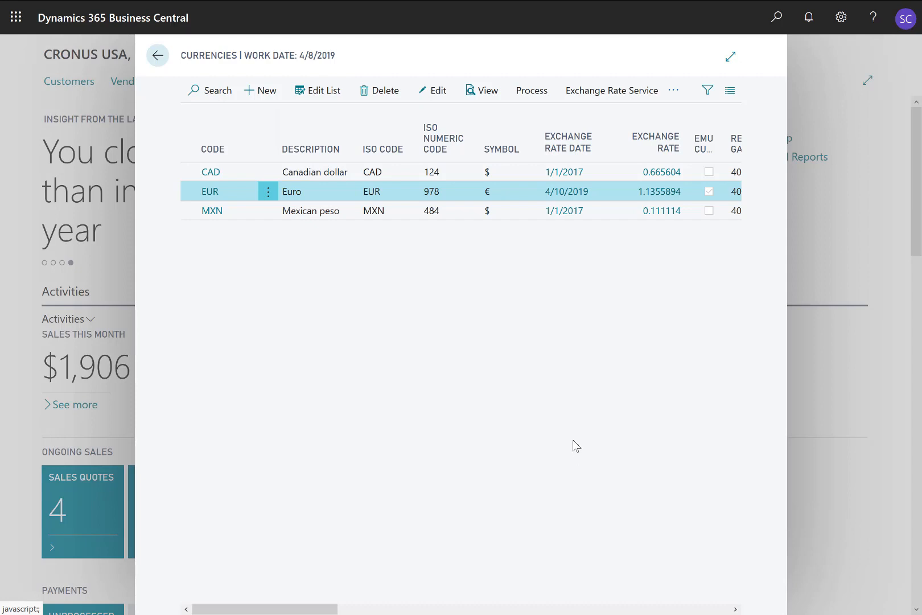
# Step: Check the general ledger entries of the latest exchange rate adjustment through G/L Registers, and return to the home page
pyautogui.click(776, 25)
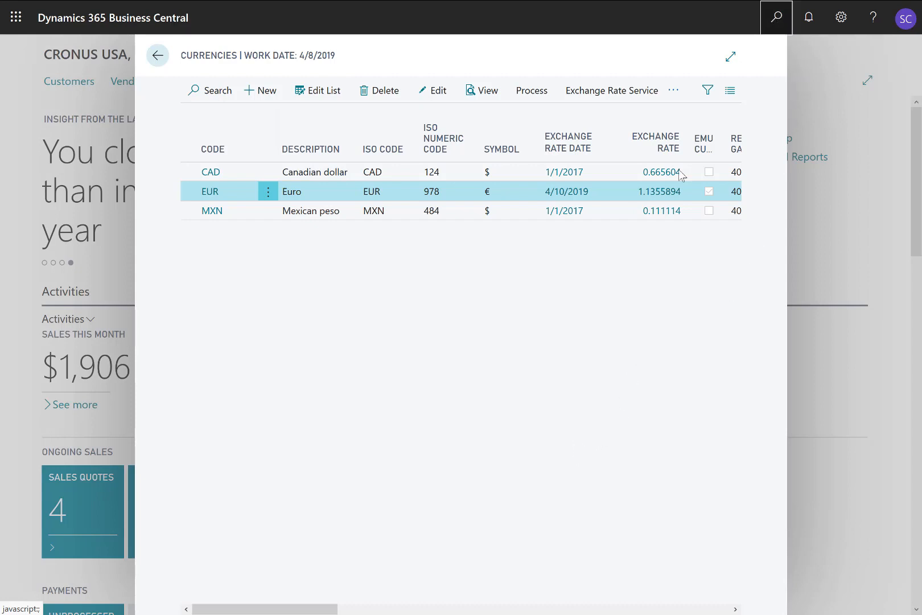
pyautogui.write('g')
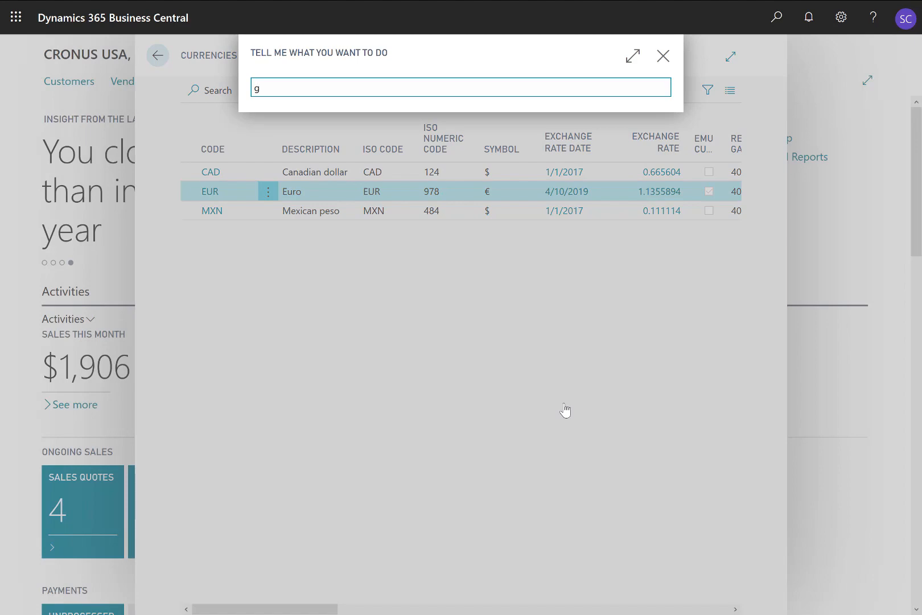
pyautogui.write('/L regi')
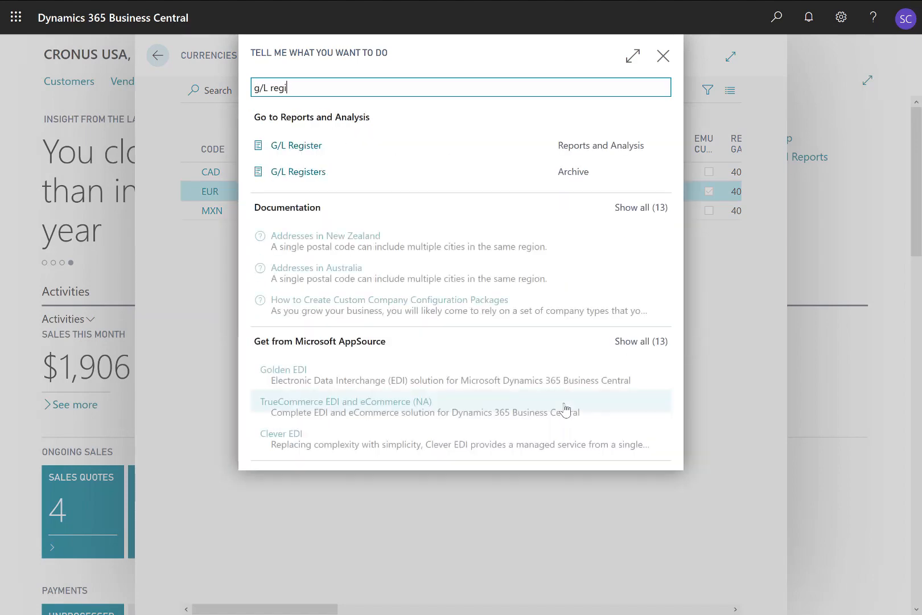
pyautogui.click(316, 172)
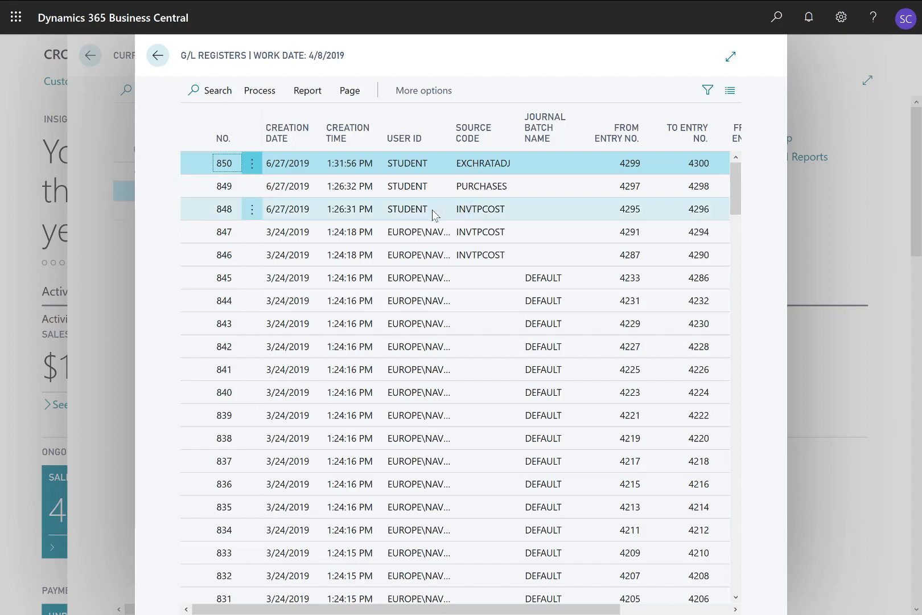
pyautogui.click(266, 91)
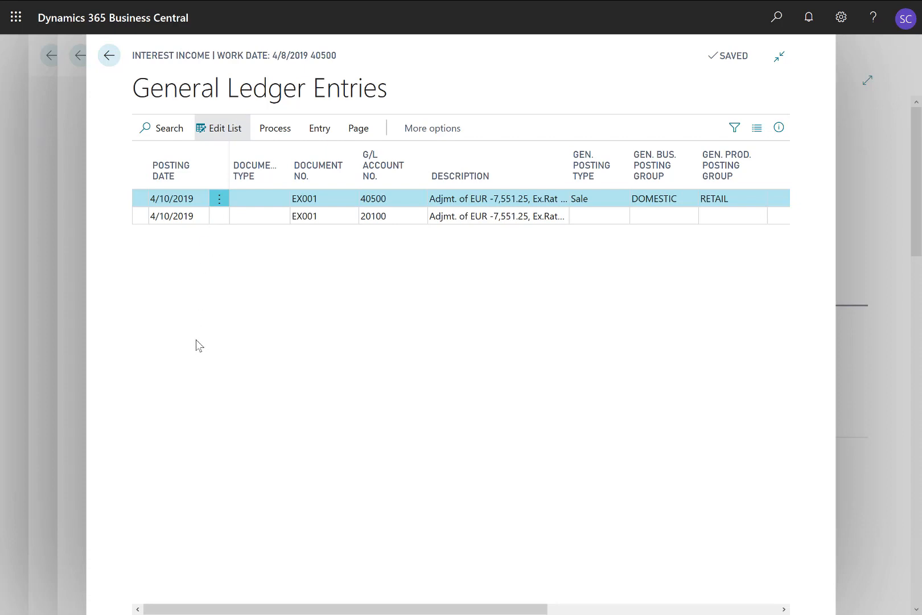
pyautogui.click(372, 203)
pyautogui.press('Escape')
pyautogui.press('Escape')
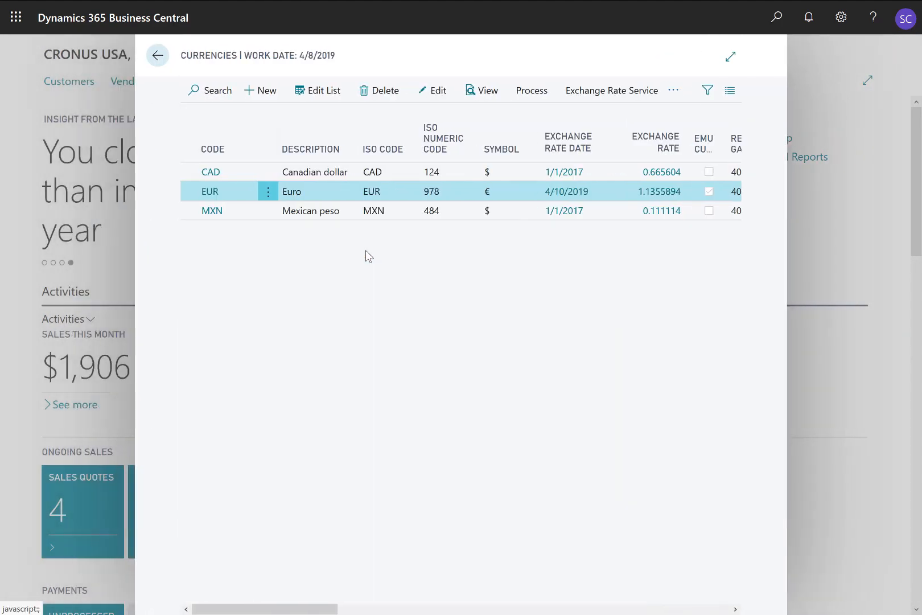
pyautogui.press('Escape')
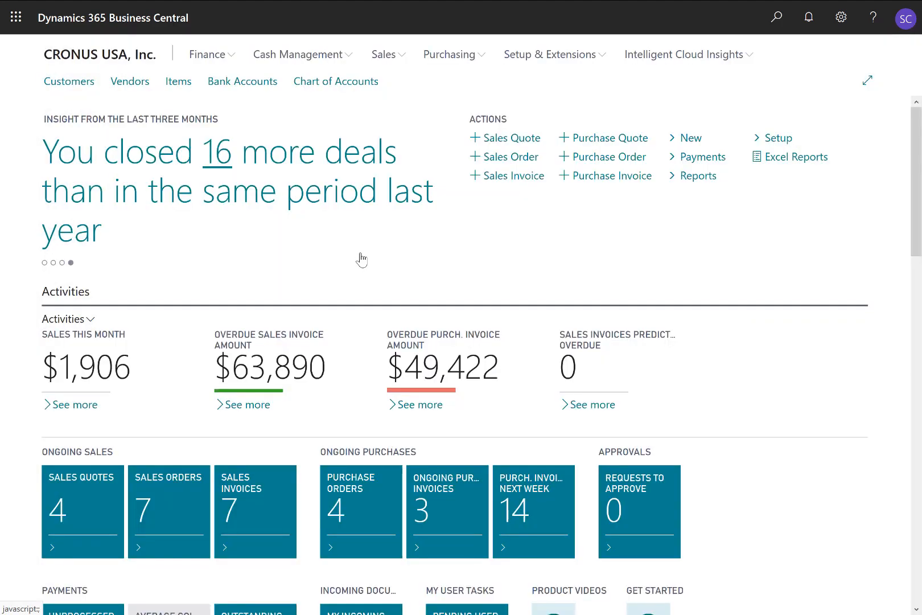
# Step: Open the Castle Chairs vendor card and examine the dollar amount of the ledger entry behind its balance
pyautogui.click(129, 83)
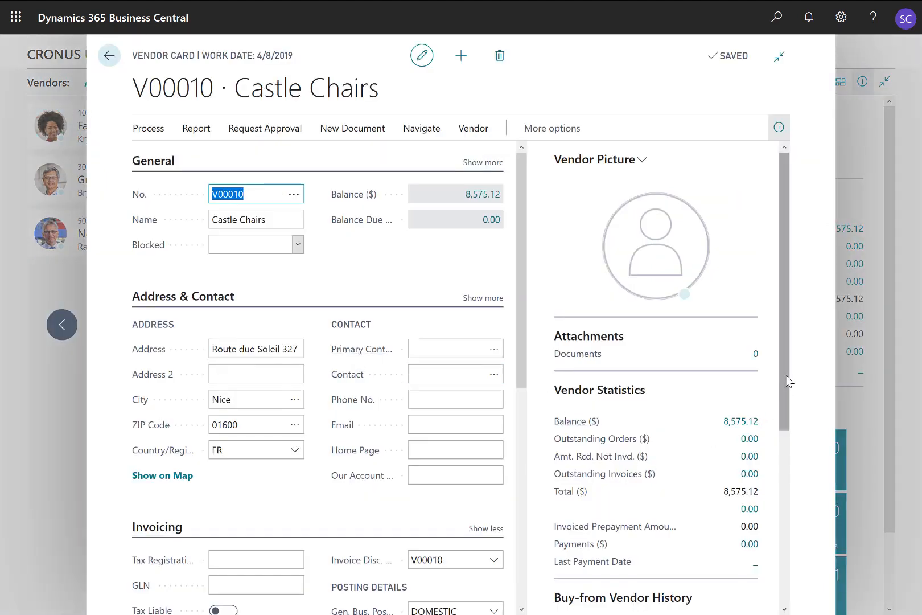
pyautogui.moveTo(783, 380); pyautogui.dragTo(779, 427)
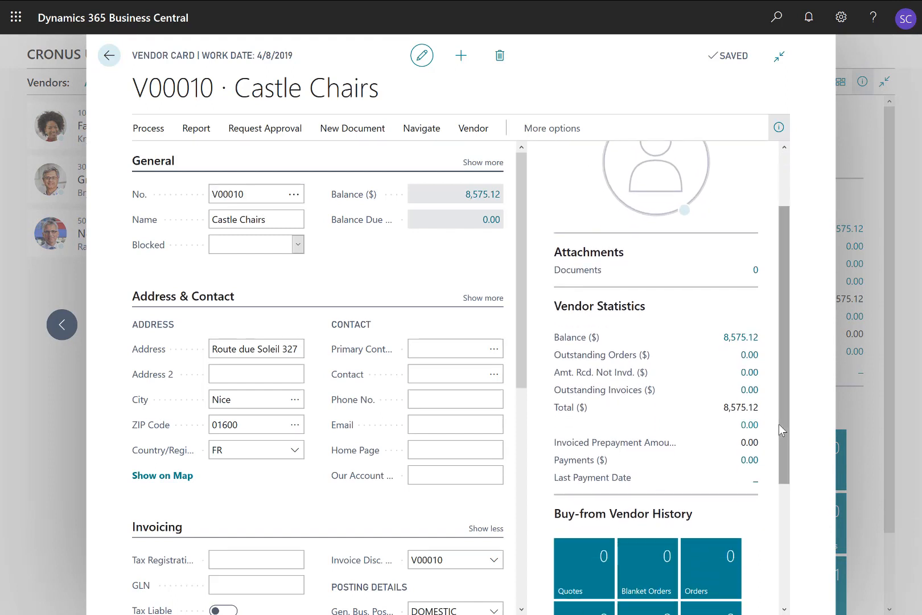
pyautogui.click(734, 340)
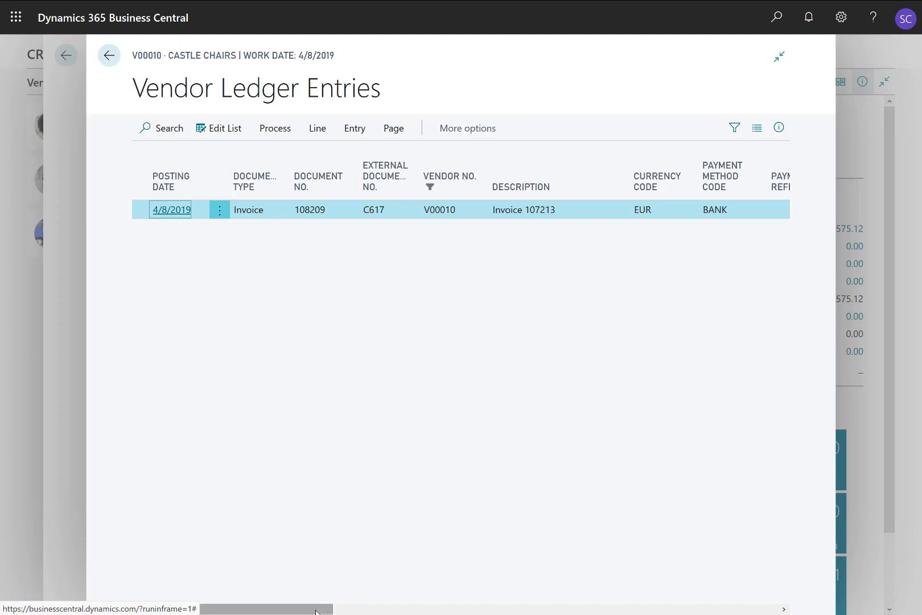
pyautogui.moveTo(316, 610); pyautogui.dragTo(460, 610)
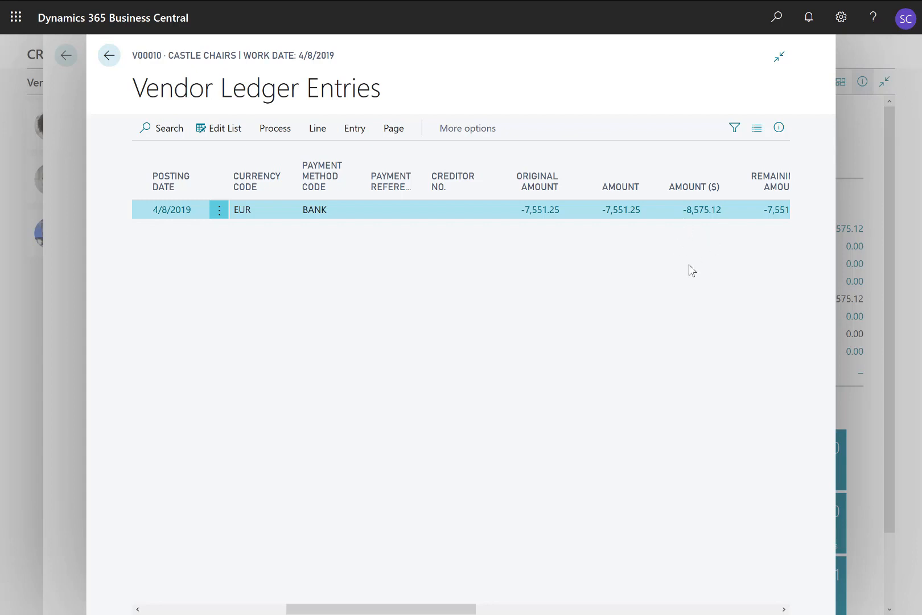
pyautogui.click(701, 210)
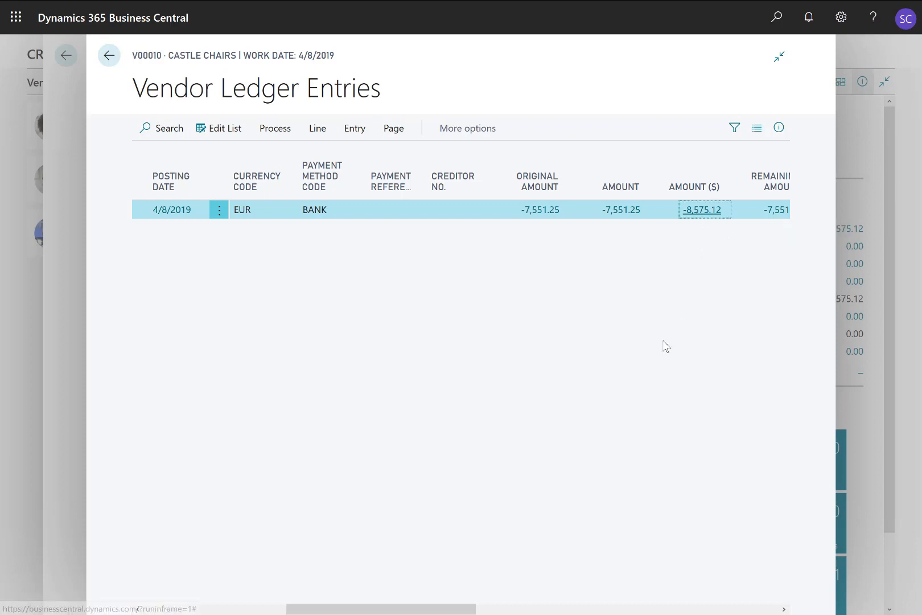